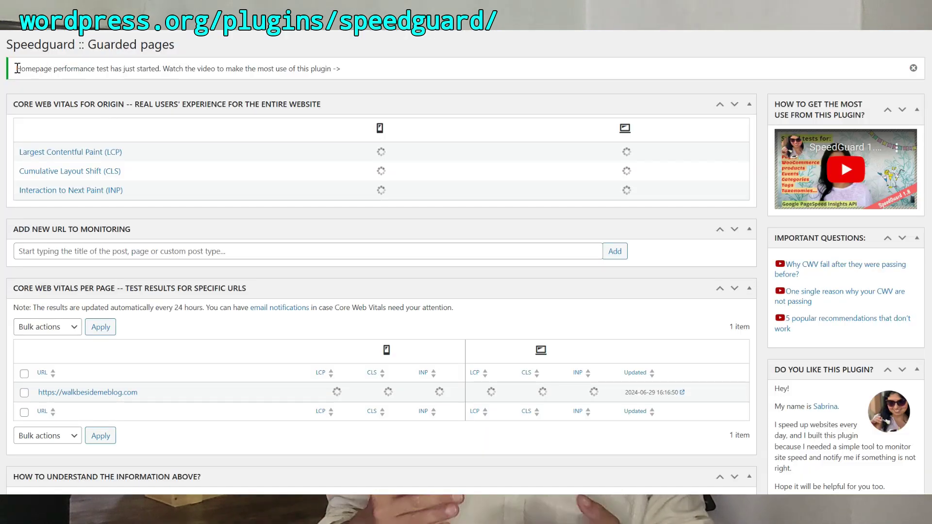
Step: Highlight the notice confirming the homepage performance test has started
drag(17, 68, 346, 68)
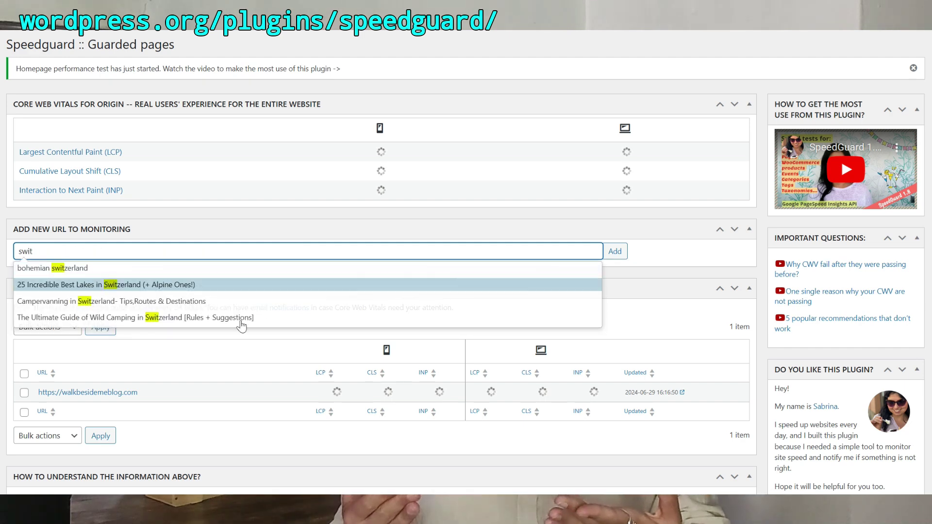
Step: Add the Campervanning in Switzerland post and the bohemian-switzerland tag page to monitoring
click(235, 302)
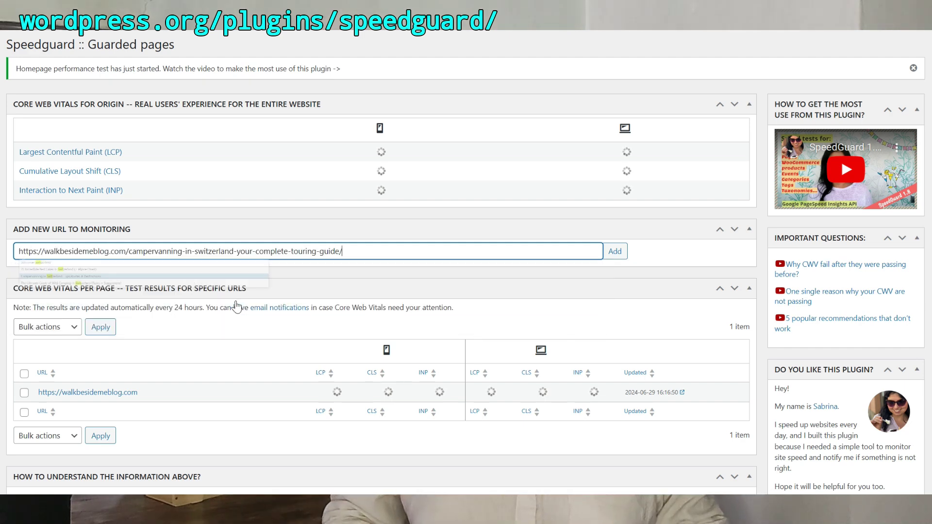
click(616, 252)
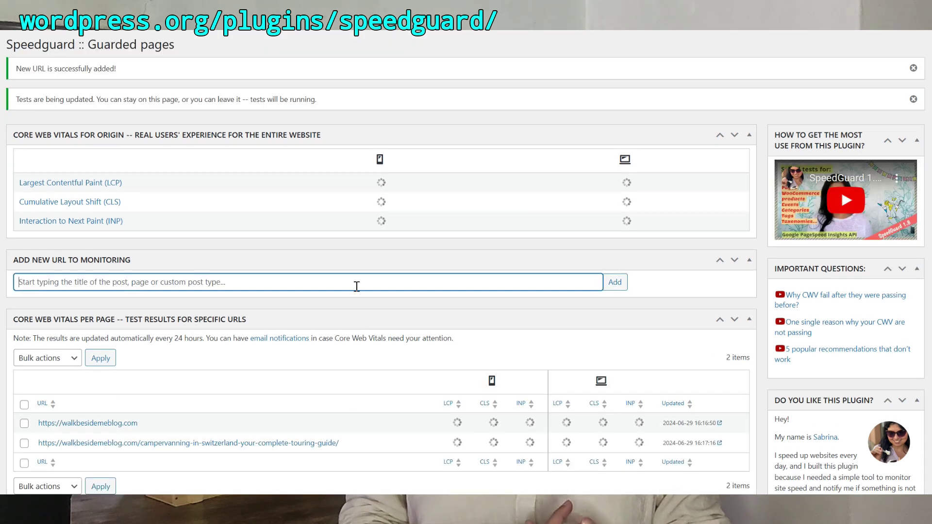
click(356, 287)
text(swi)
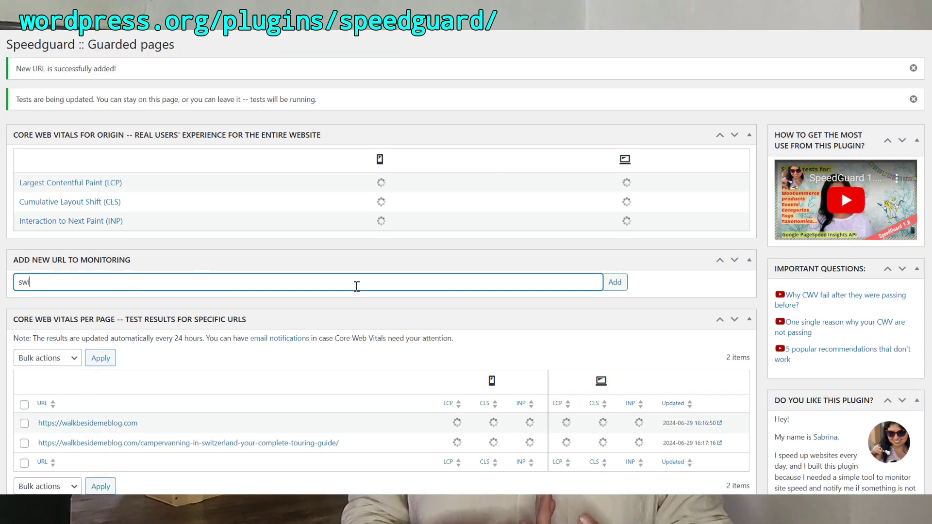
text(t)
click(322, 300)
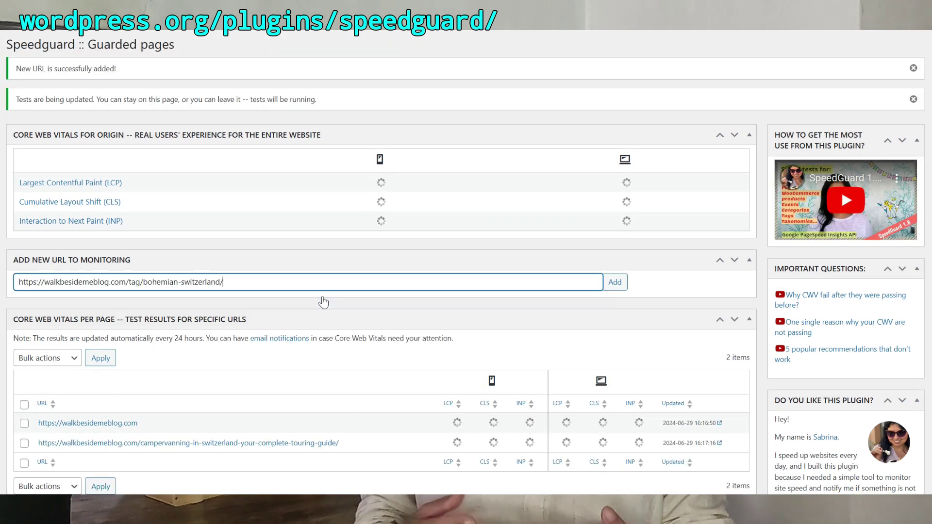
drag(128, 282, 245, 281)
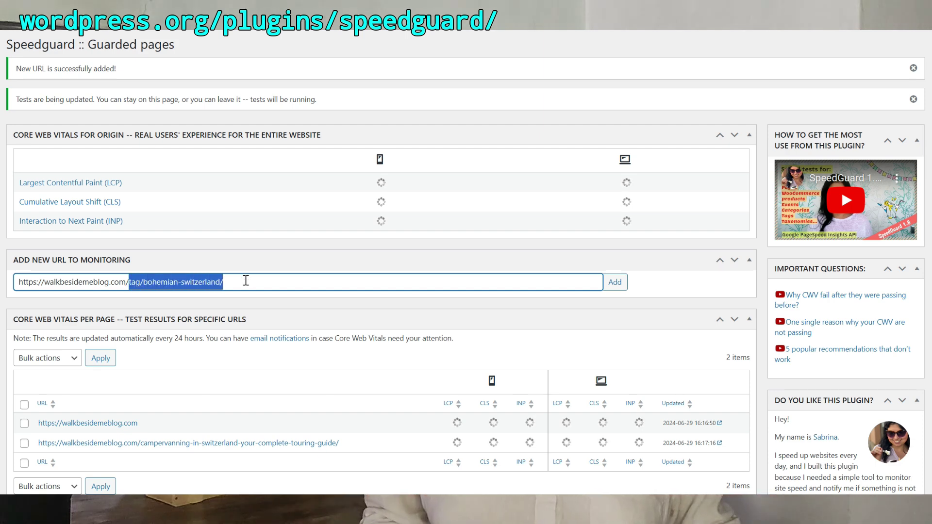
click(582, 281)
click(623, 282)
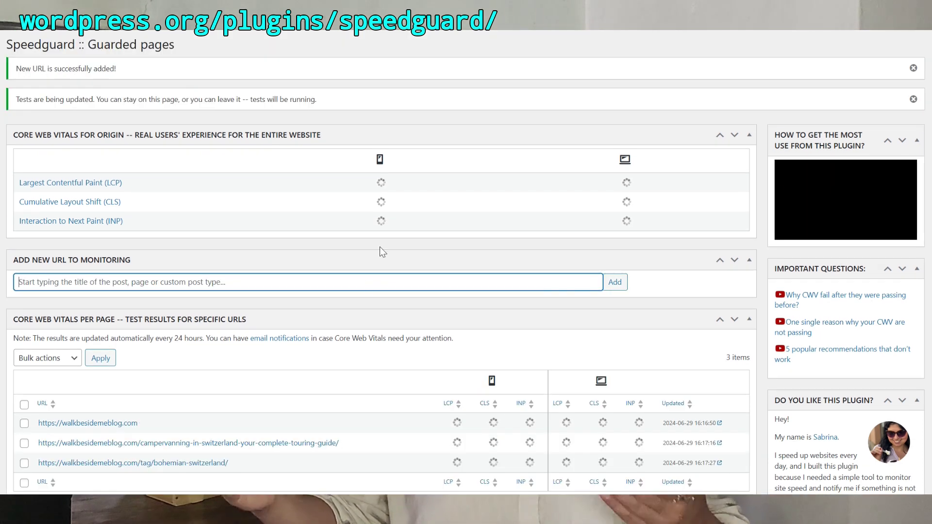
Step: Paste and add the destinations/asia category URL, then highlight the tests-running notice
click(368, 285)
text(https://walkbesidemeblog.com/category/destinations/asia/)
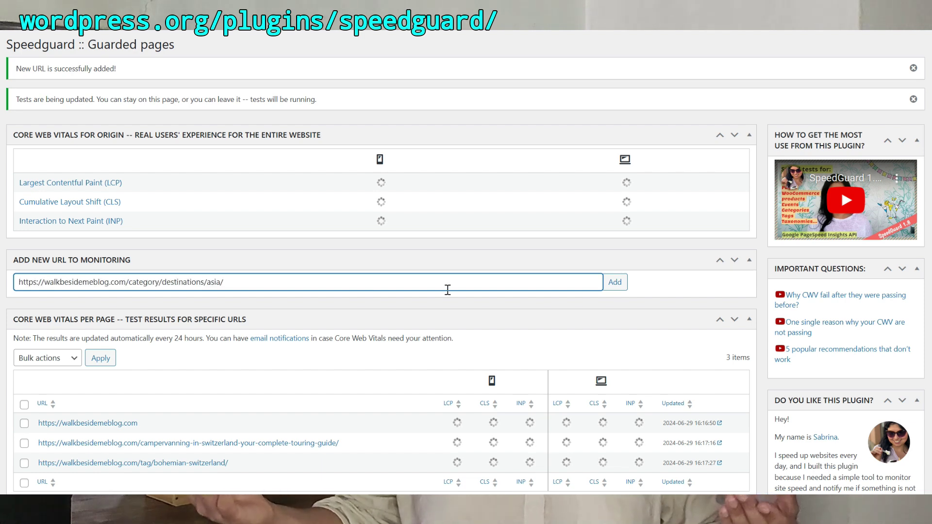
click(615, 283)
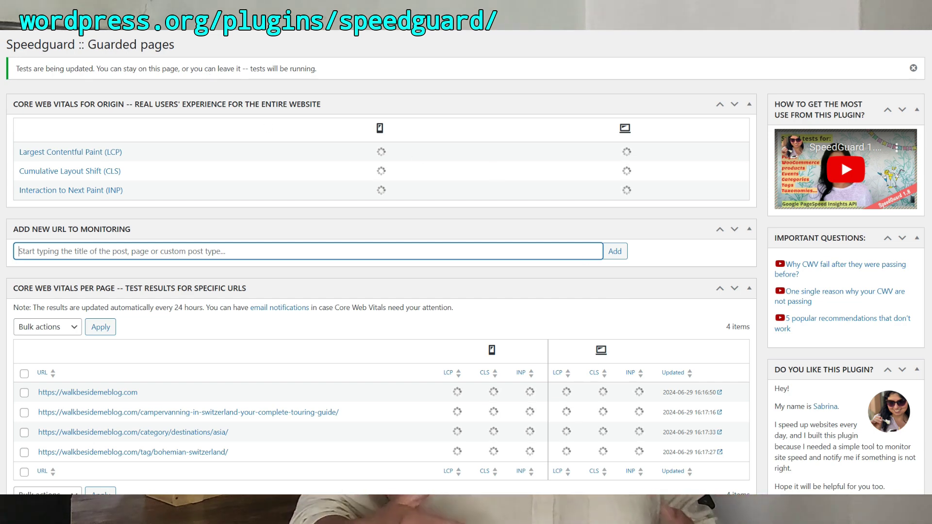
drag(14, 72, 194, 92)
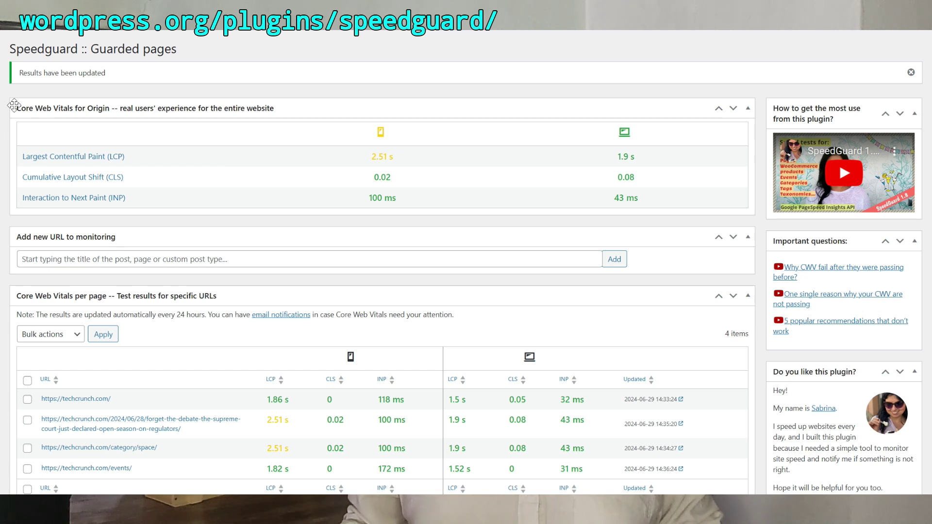
Step: Highlight the LCP, CLS and INP metrics and the 2.51 s mobile LCP value
drag(22, 156, 144, 157)
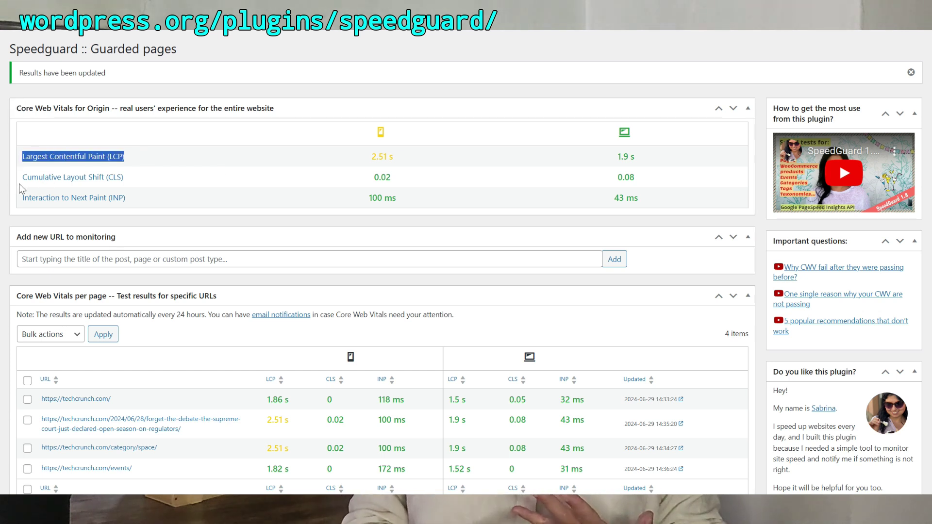
drag(21, 181, 142, 181)
click(26, 200)
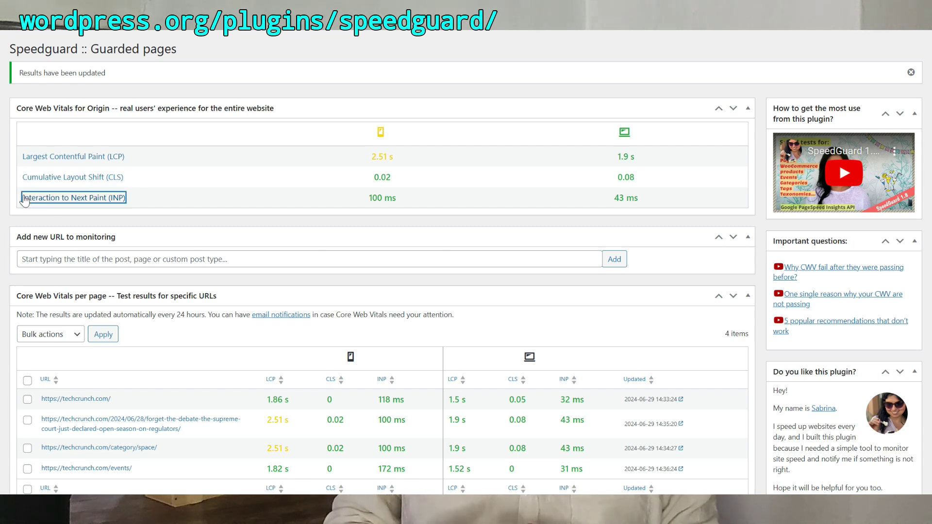
drag(25, 200, 157, 203)
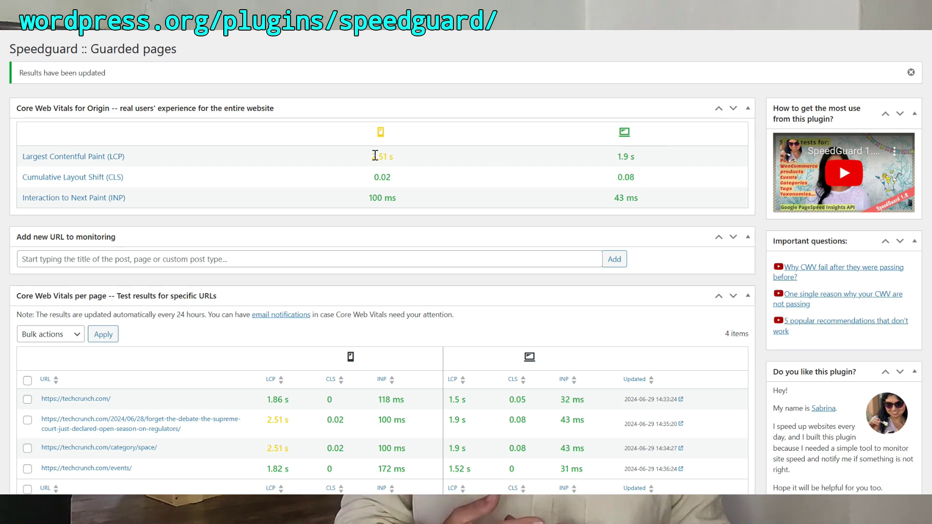
drag(372, 156, 412, 160)
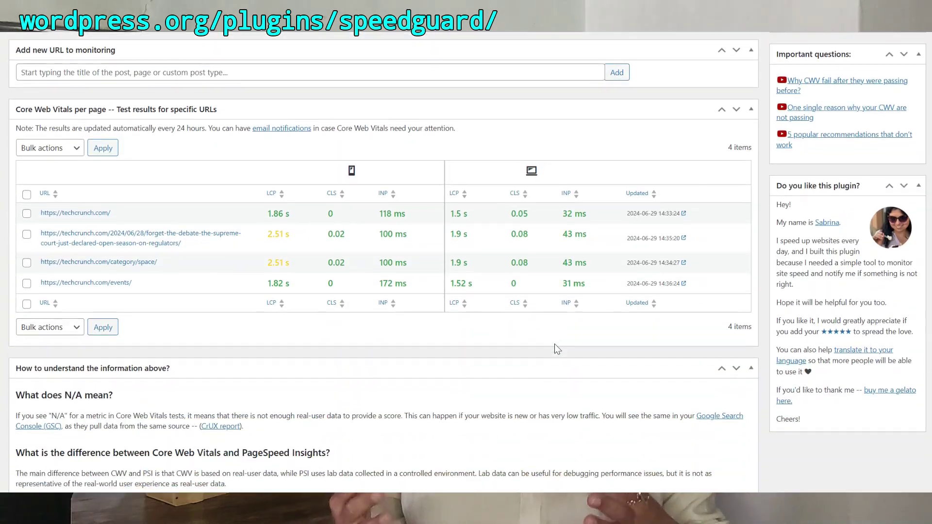
Step: Open the techcrunch.com homepage's PageSpeed Insights report from its results row
click(683, 213)
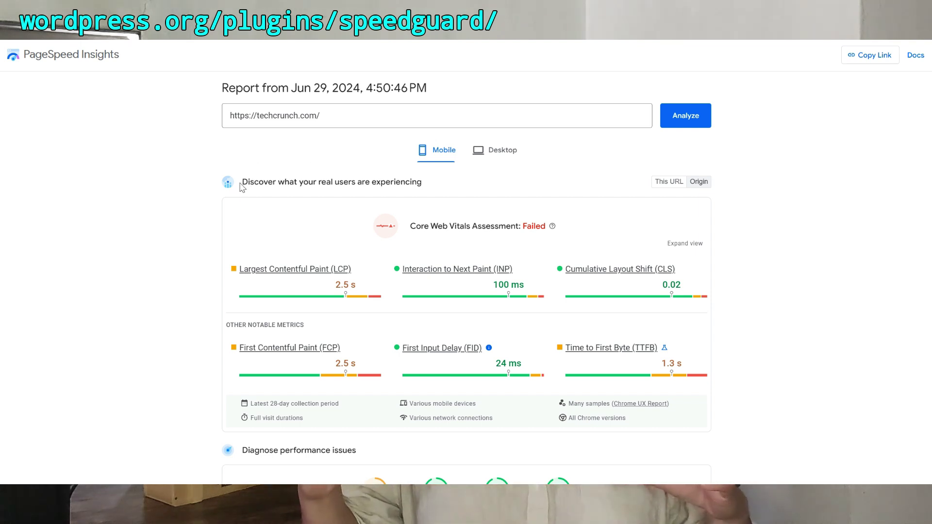
Step: Highlight the real users' experience section heading in the PageSpeed Insights report
drag(244, 182, 447, 186)
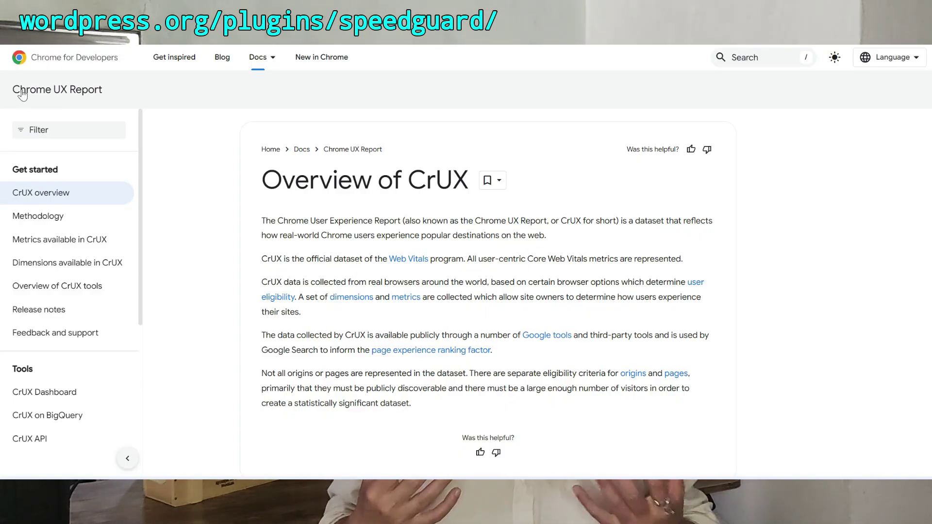
Step: Highlight the Chrome UX Report title, the Overview of CrUX heading and its opening description
drag(11, 94, 125, 102)
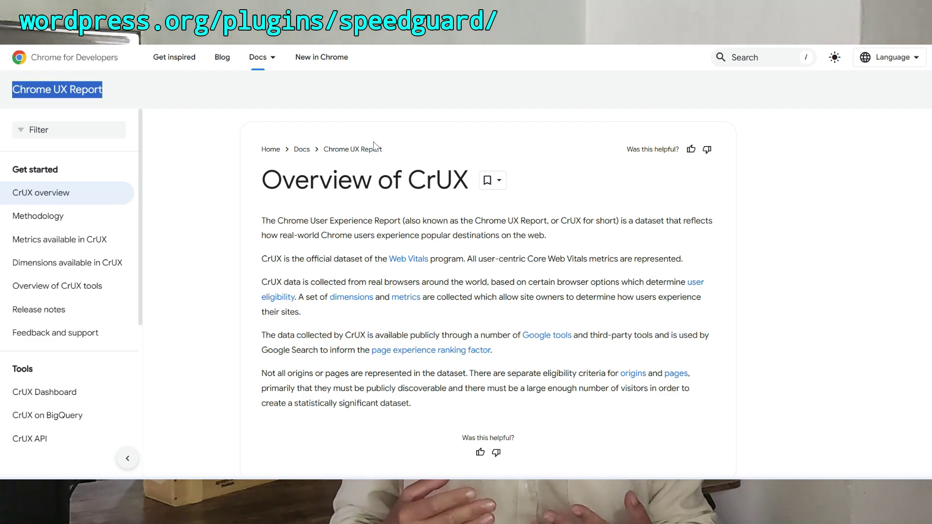
drag(261, 191, 469, 190)
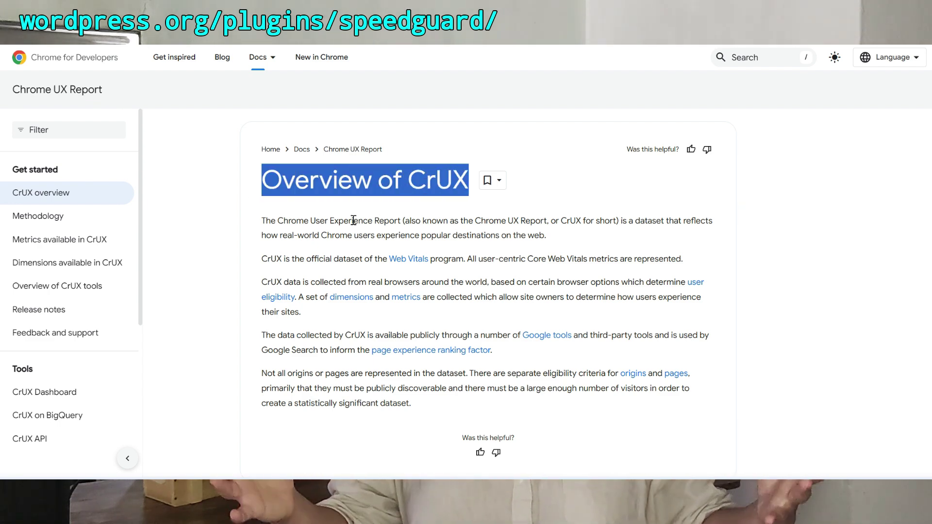
drag(260, 222, 621, 220)
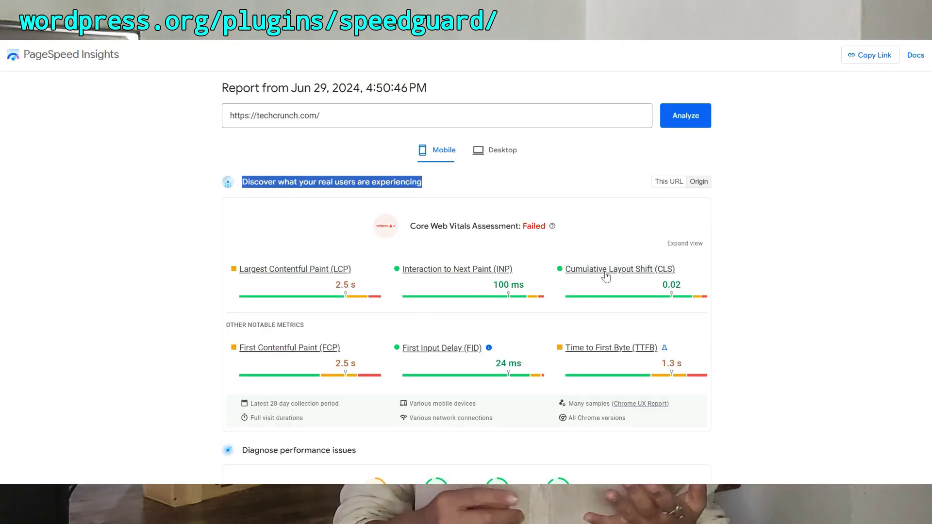
Step: Compare desktop and mobile results, highlighting the Failed assessment and 2.5 s mobile LCP
click(500, 151)
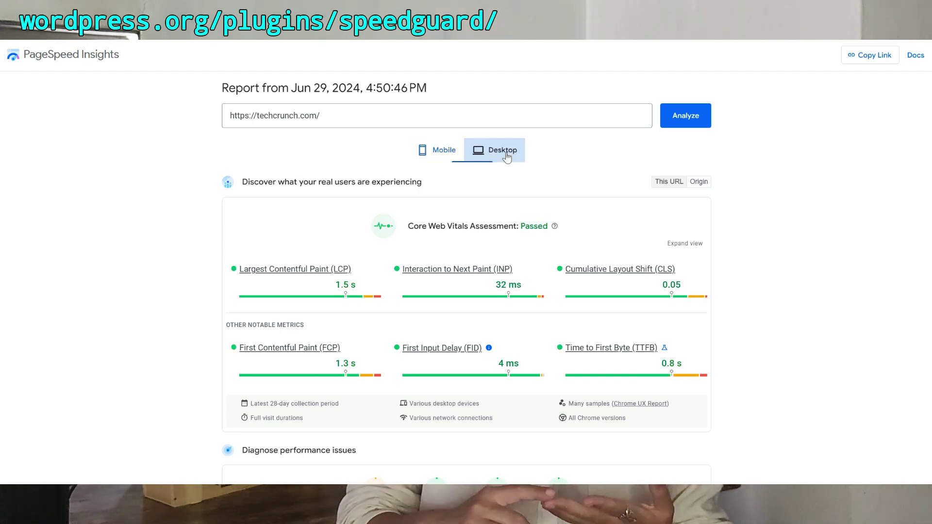
click(449, 155)
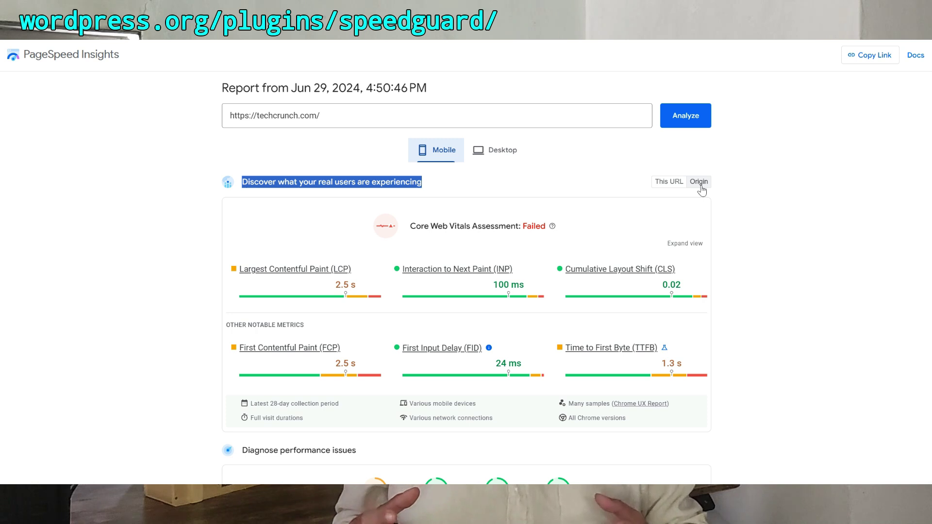
click(524, 231)
drag(530, 232, 548, 234)
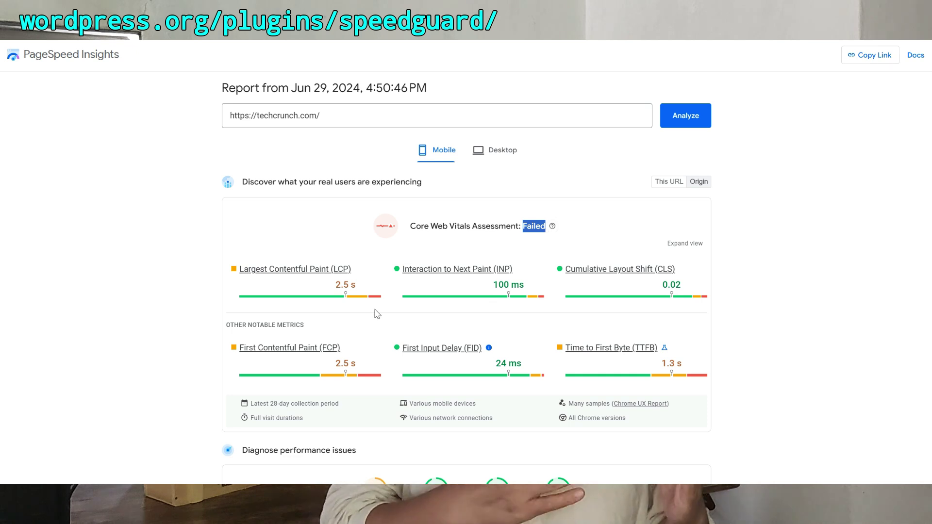
drag(334, 285, 365, 284)
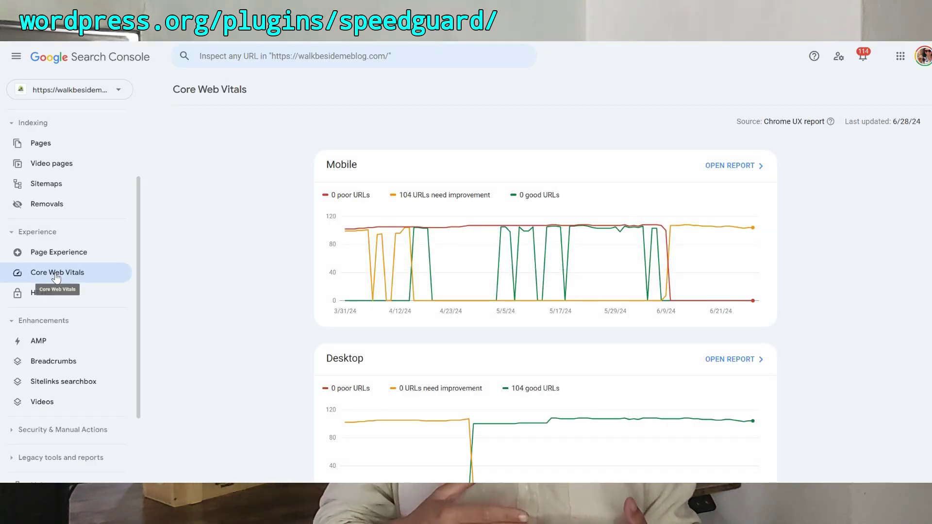
Step: Highlight the Core Web Vitals report title and its Chrome UX report data source
triple_click(189, 92)
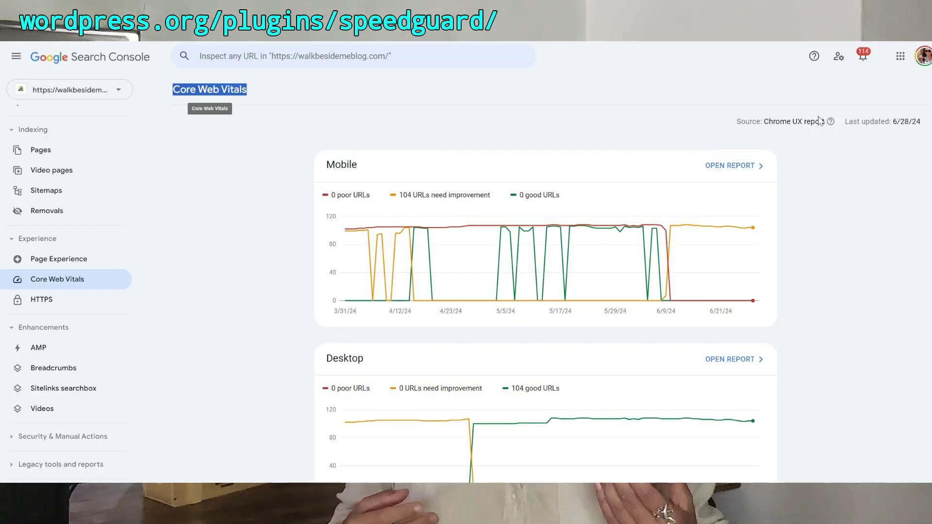
drag(723, 122, 826, 119)
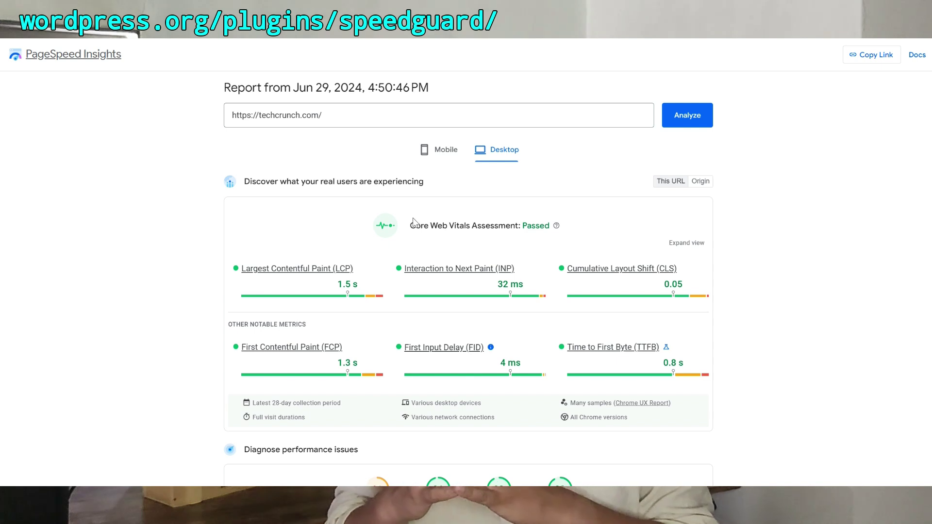
drag(410, 224, 559, 235)
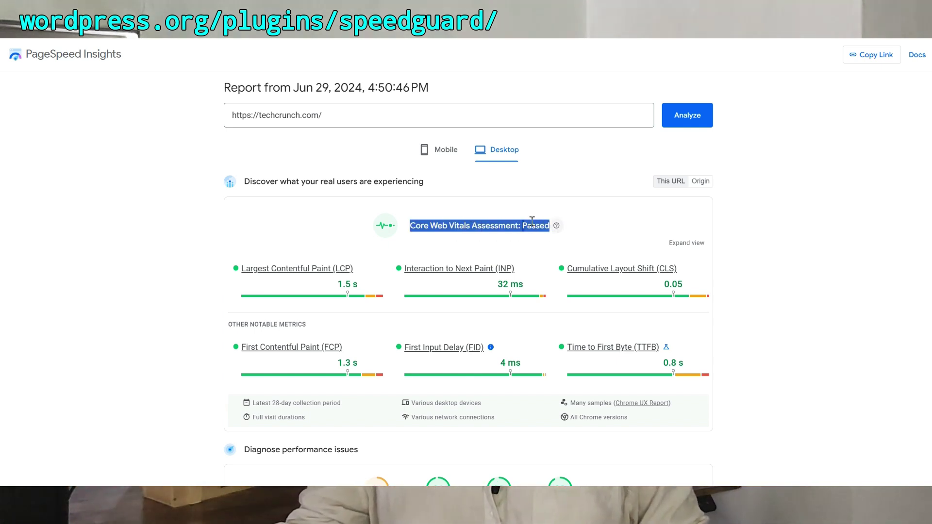
drag(415, 194, 252, 196)
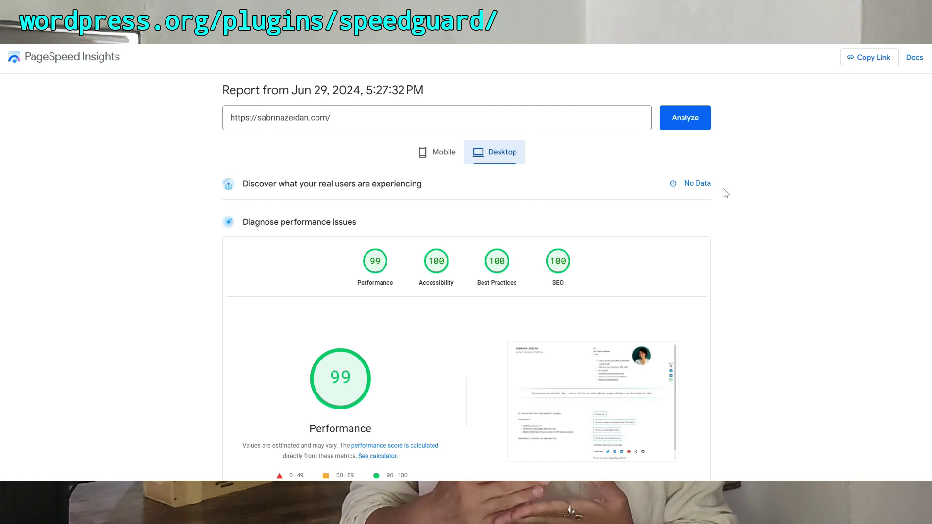
drag(692, 184, 686, 183)
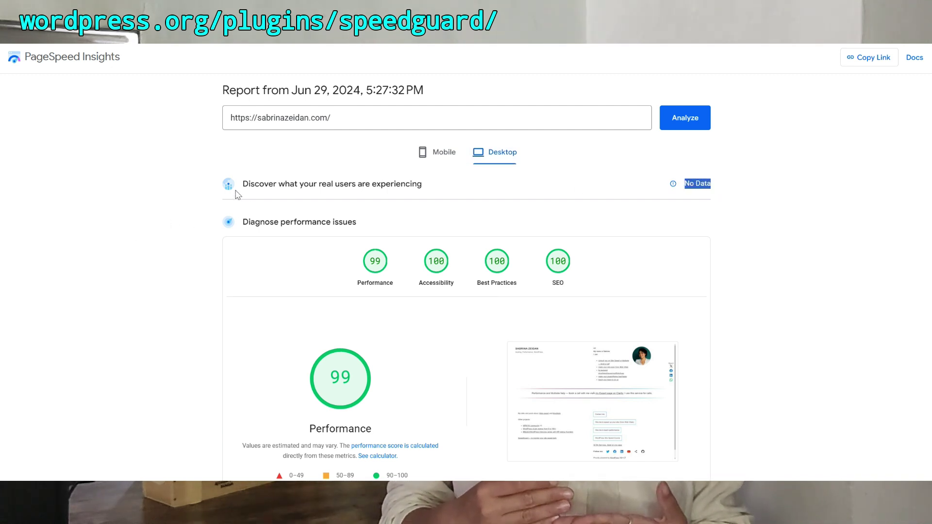
drag(243, 191, 434, 193)
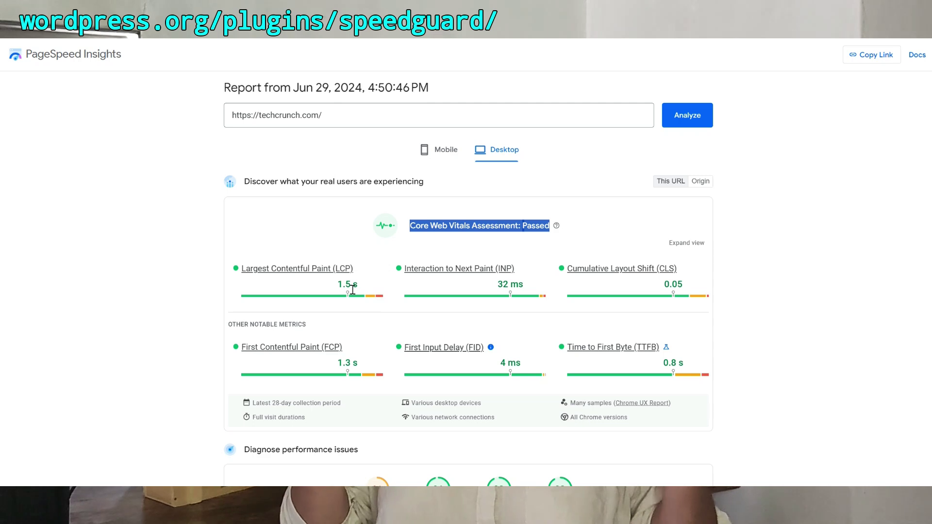
Step: Scroll to the desktop lab metrics and highlight the 430 ms Total Blocking Time
scroll(486, 304, down, 2)
scroll(484, 305, down, 1)
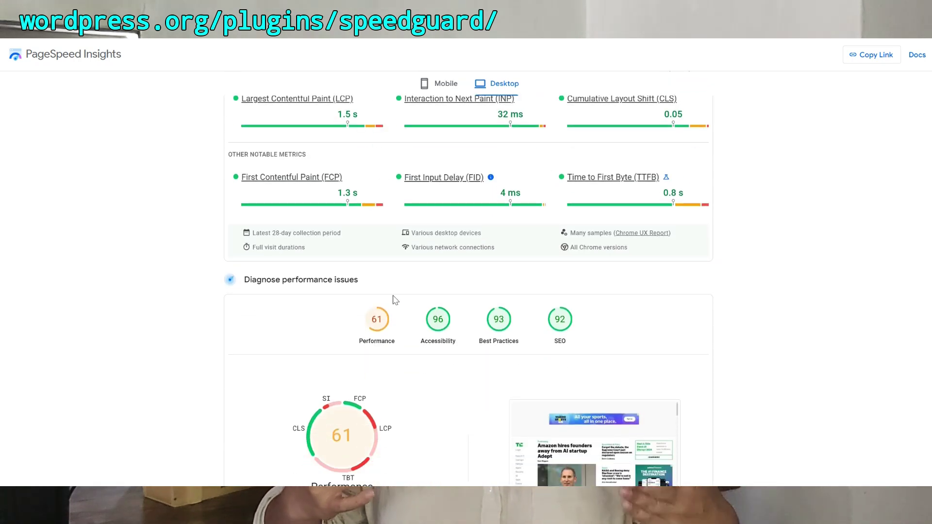
scroll(372, 335, down, 1)
scroll(372, 335, down, 3)
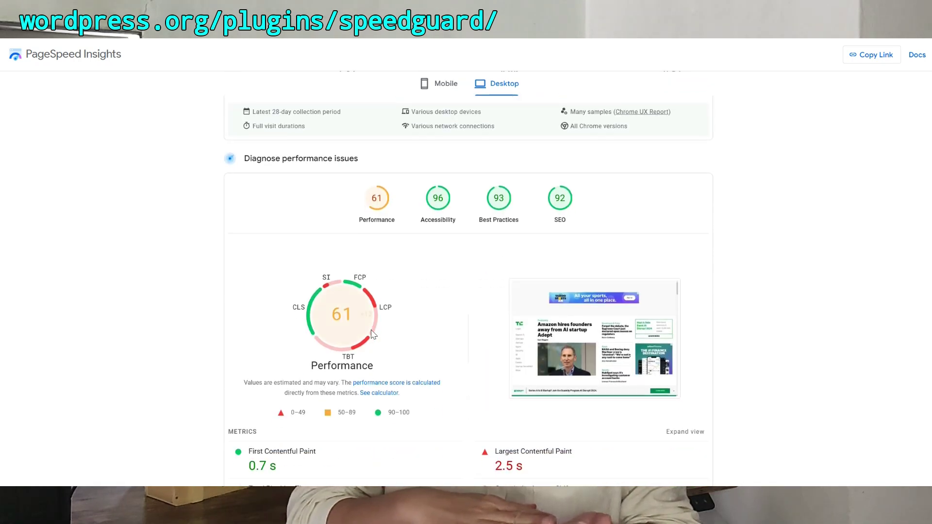
scroll(373, 335, down, 1)
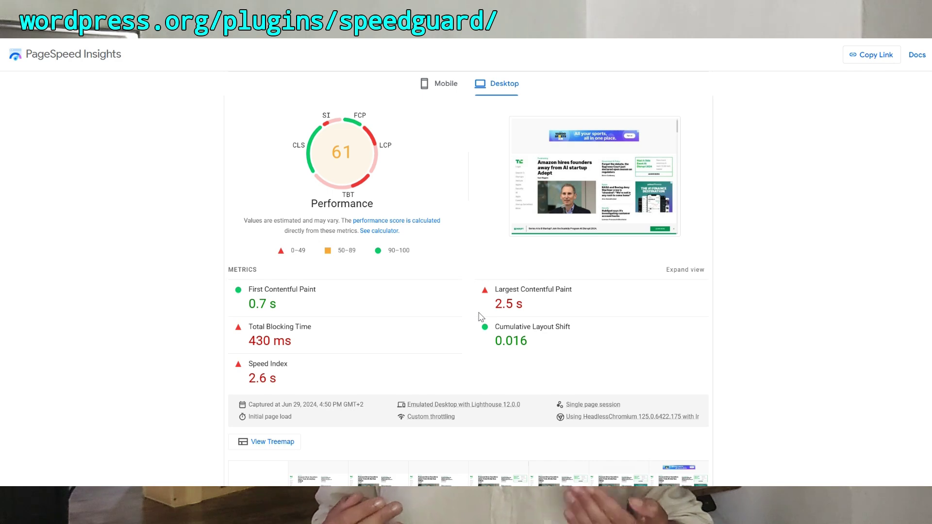
drag(245, 346, 338, 340)
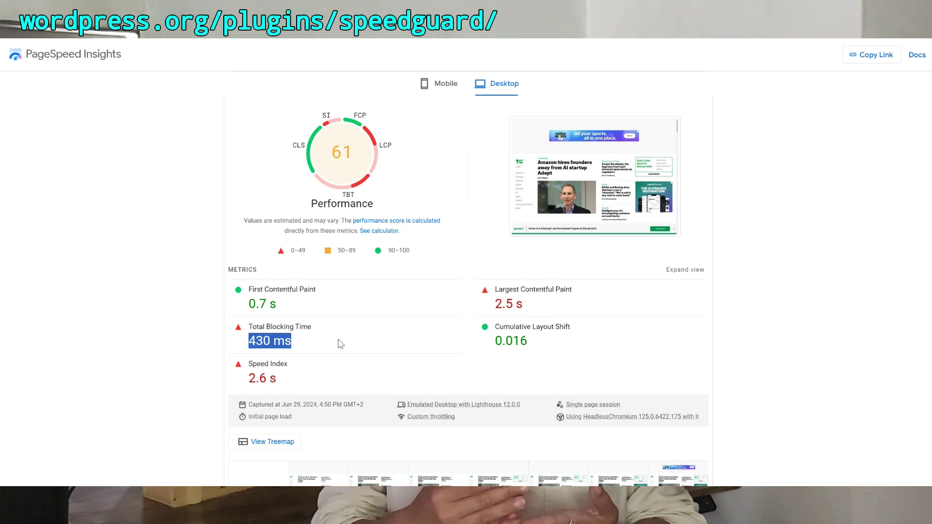
Step: Scroll past Diagnostics and back to highlight the passed Core Web Vitals Assessment
scroll(301, 391, down, 5)
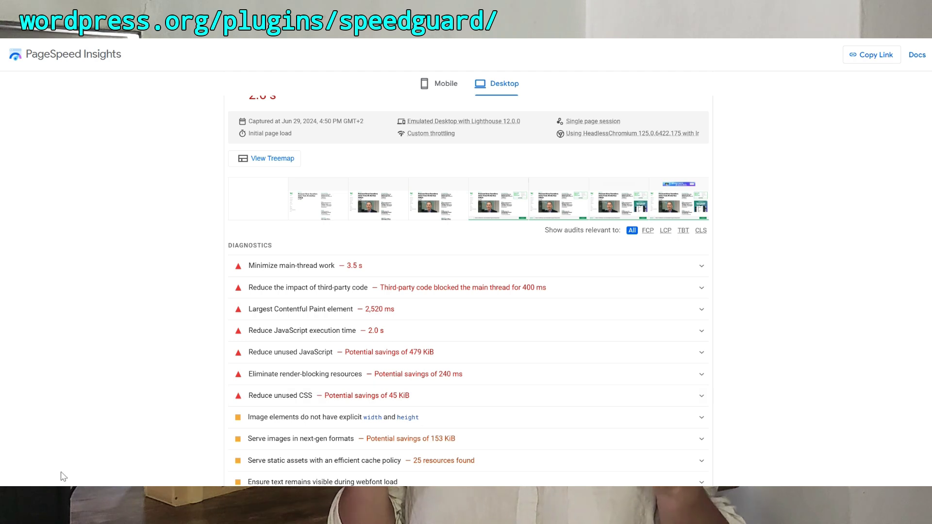
scroll(410, 226, up, 10)
drag(410, 226, 561, 232)
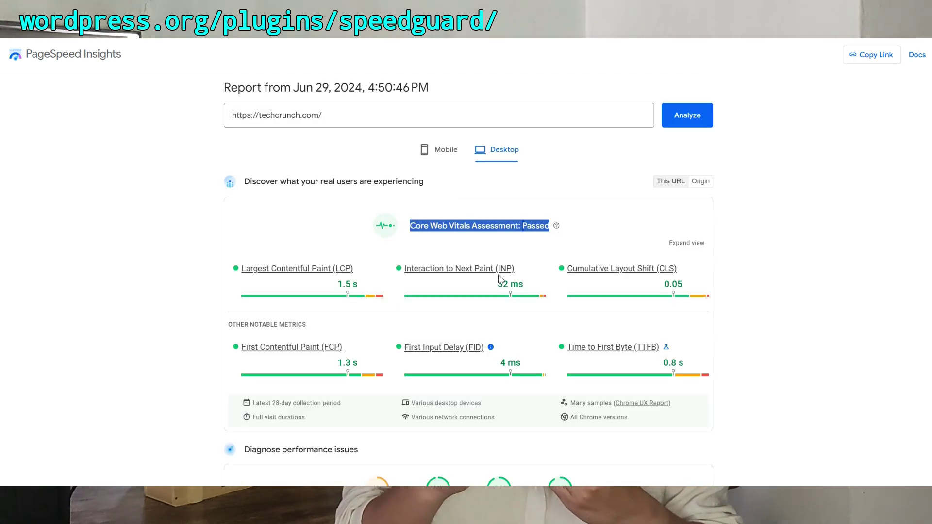
scroll(483, 308, down, 3)
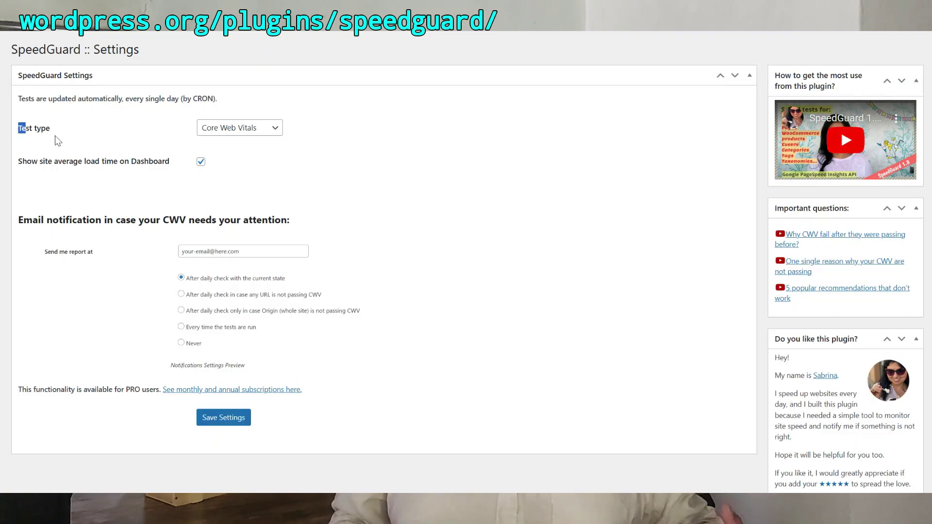
Step: Keep the SpeedGuard test type as Core Web Vitals and highlight the Test type label
click(256, 138)
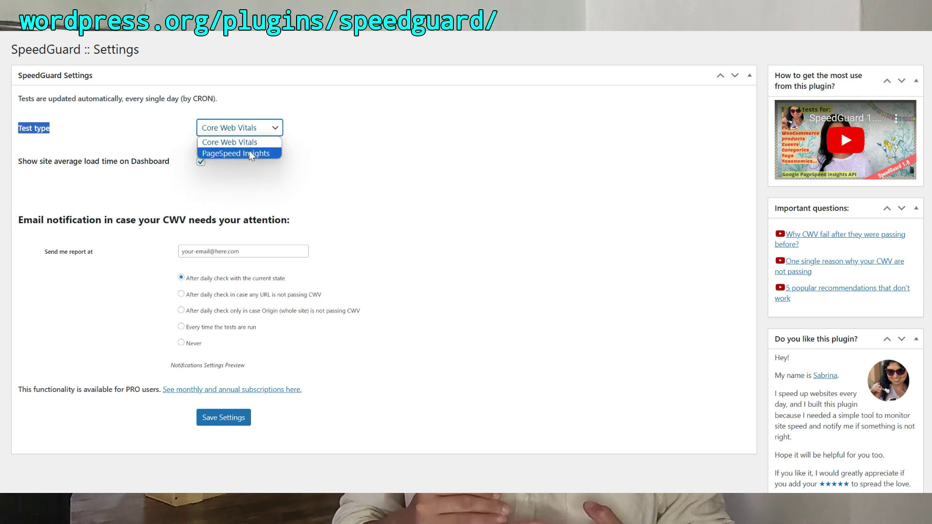
click(250, 146)
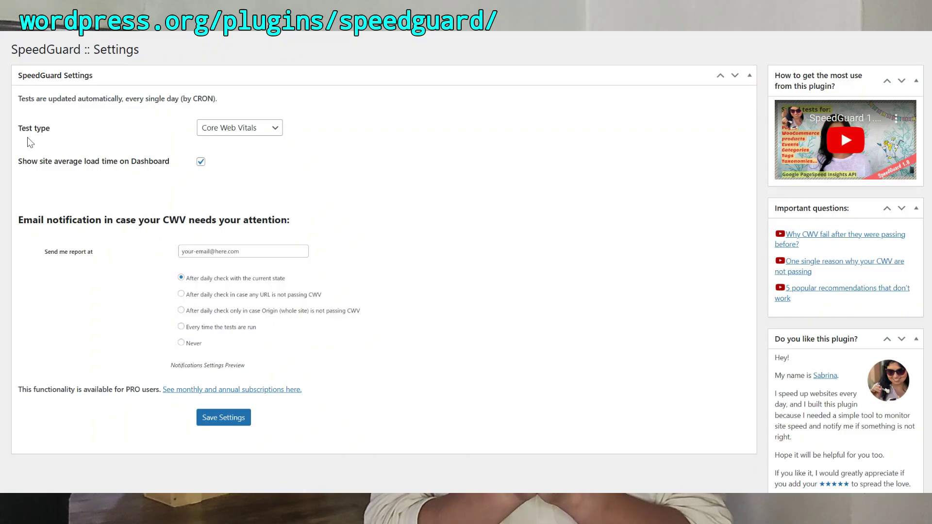
drag(16, 127, 51, 129)
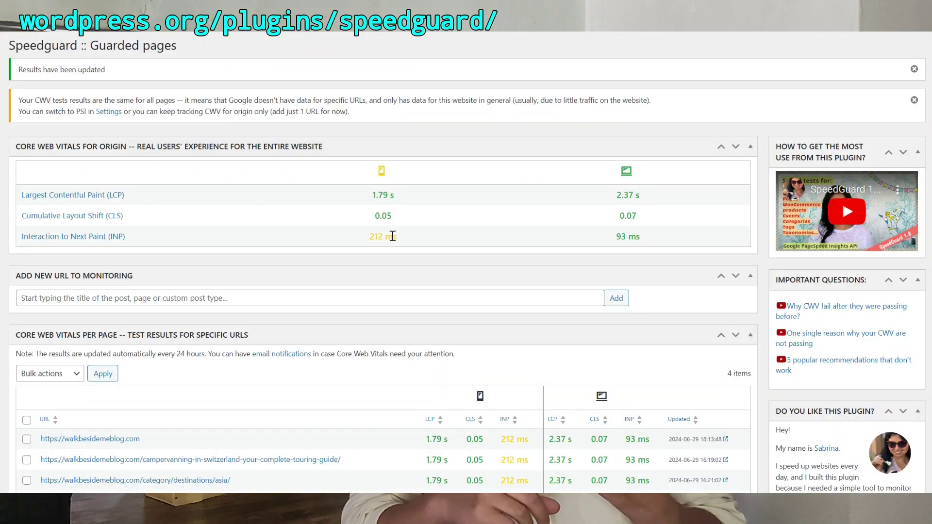
Step: Review the per-page CWV table and highlight the notice explaining why its values are identical
scroll(462, 362, down, 5)
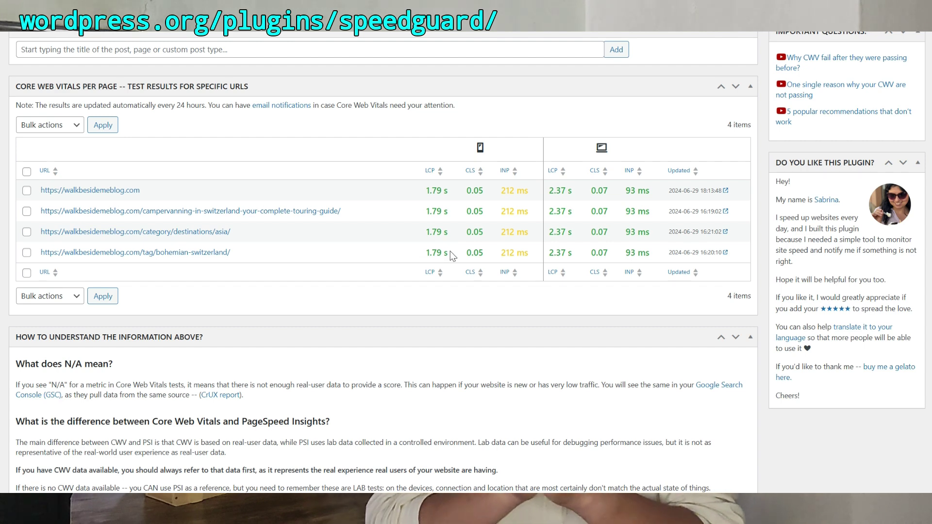
scroll(451, 255, up, 5)
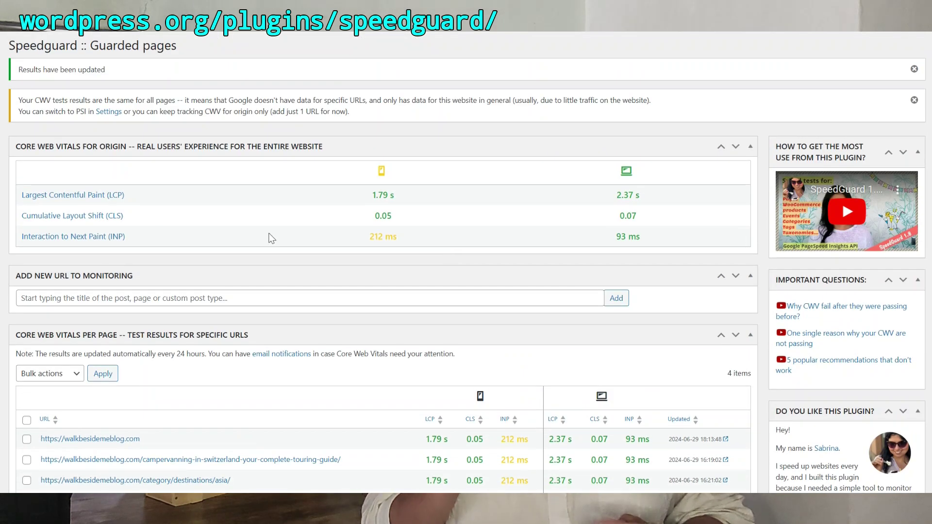
drag(20, 103, 505, 111)
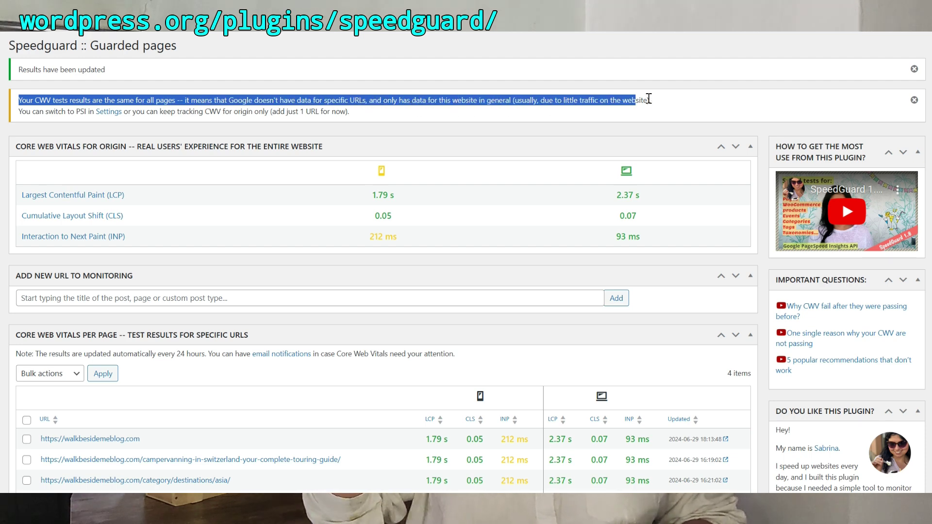
drag(649, 98, 677, 124)
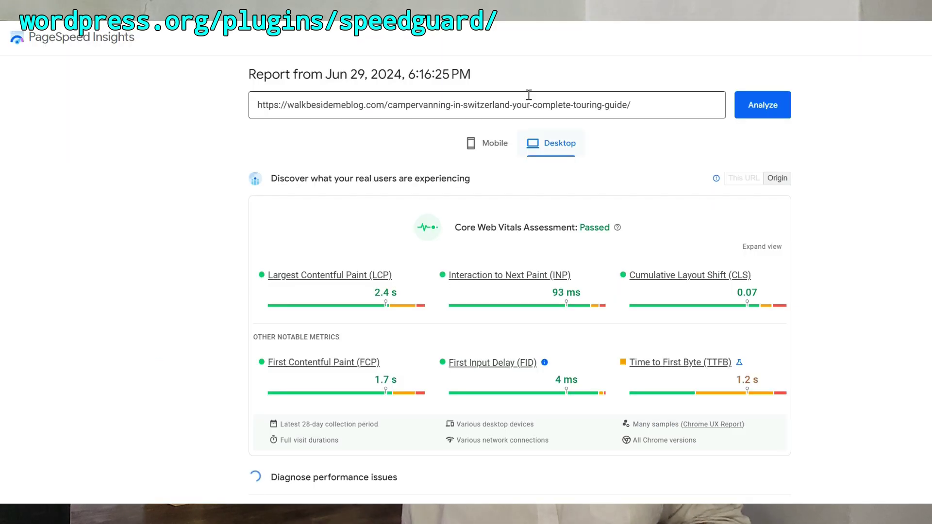
Step: Confirm the campervanning guide has only Origin field data, with the This URL toggle disabled
click(664, 105)
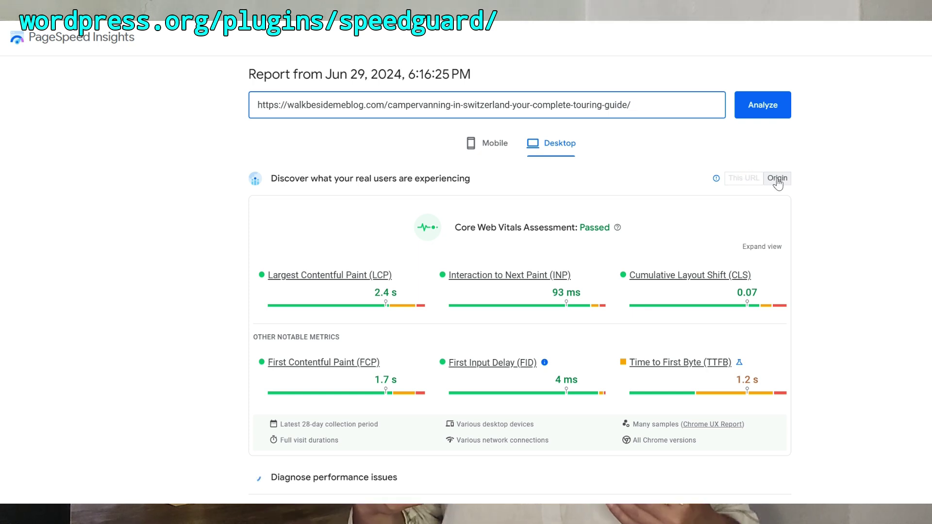
click(747, 180)
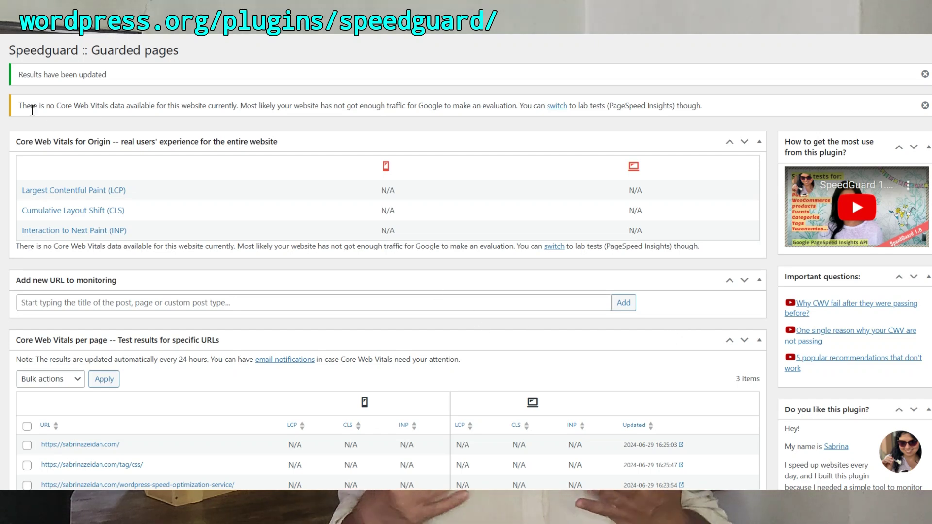
Step: Highlight the no-CWV-data notice, then set Test type to PageSpeed Insights and save settings
drag(18, 106, 708, 111)
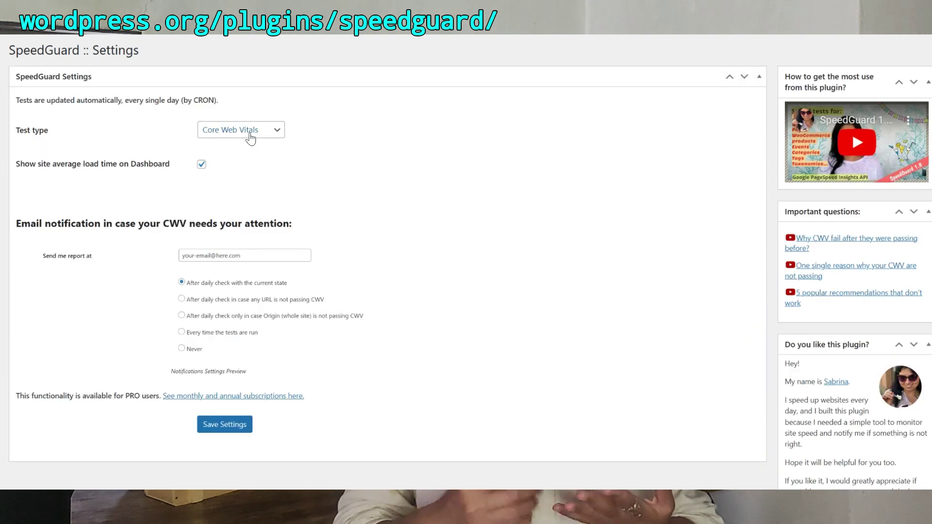
click(253, 132)
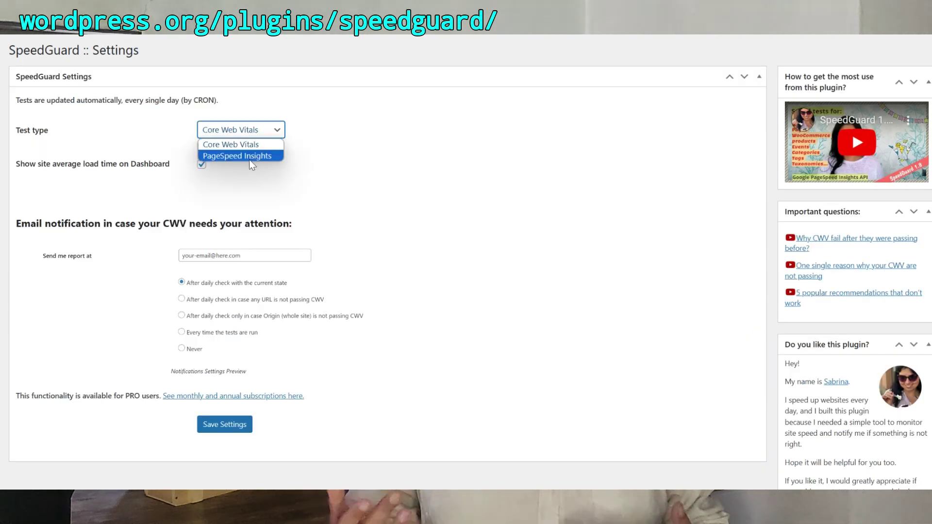
click(249, 156)
click(235, 426)
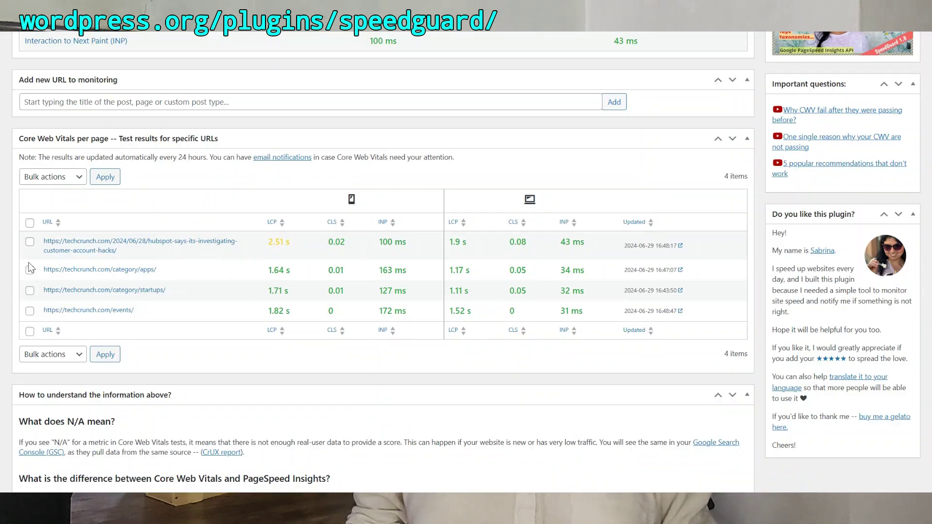
Step: Select all four guarded techcrunch.com URLs and choose Retest from the bulk actions
click(29, 223)
click(36, 177)
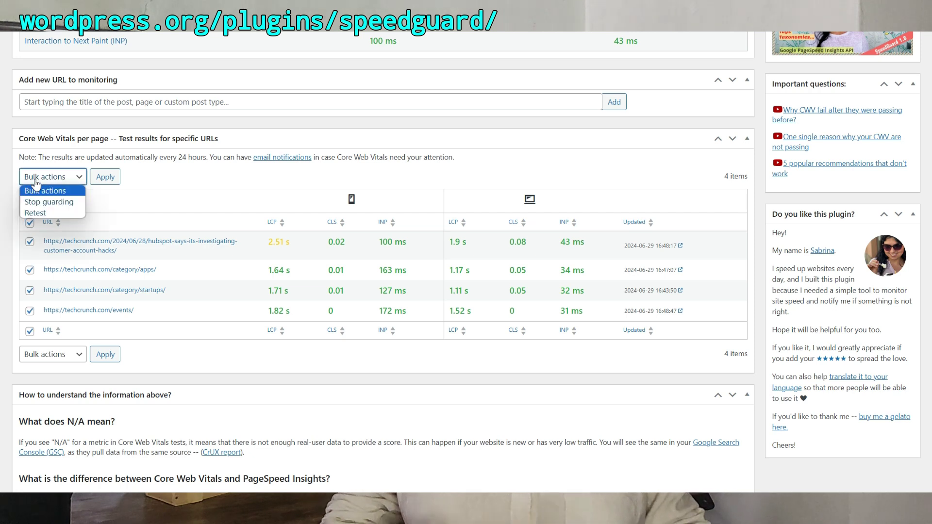
click(42, 212)
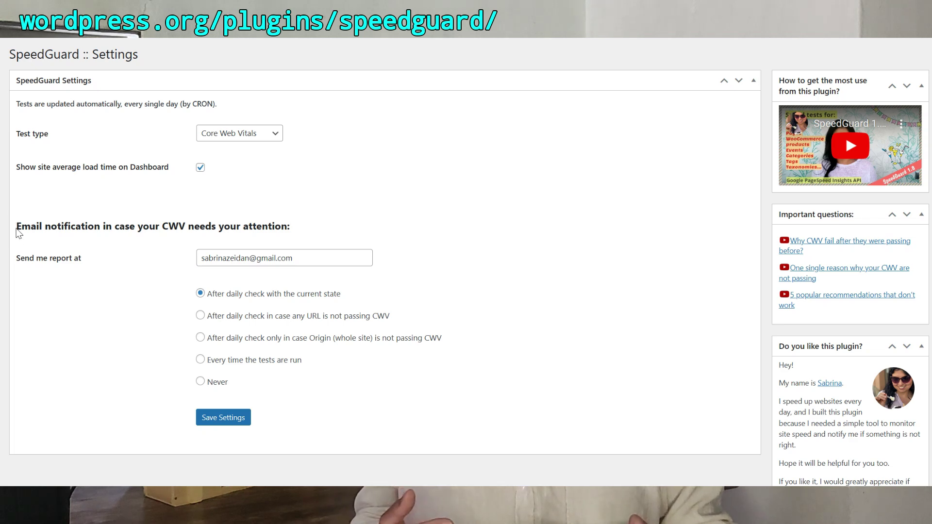
Step: Compare the email notification options and set the report to 'Every time the tests are run'
drag(15, 225, 301, 229)
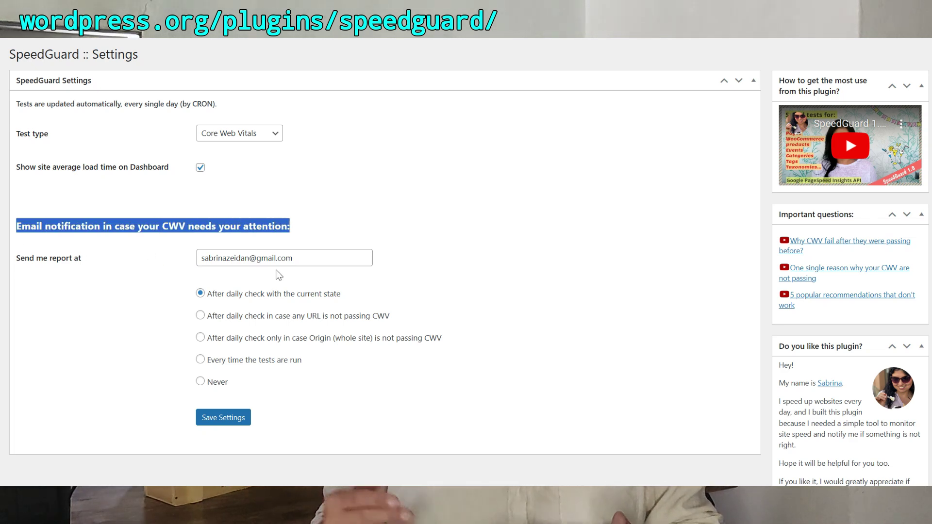
click(569, 326)
scroll(243, 292, down, 1)
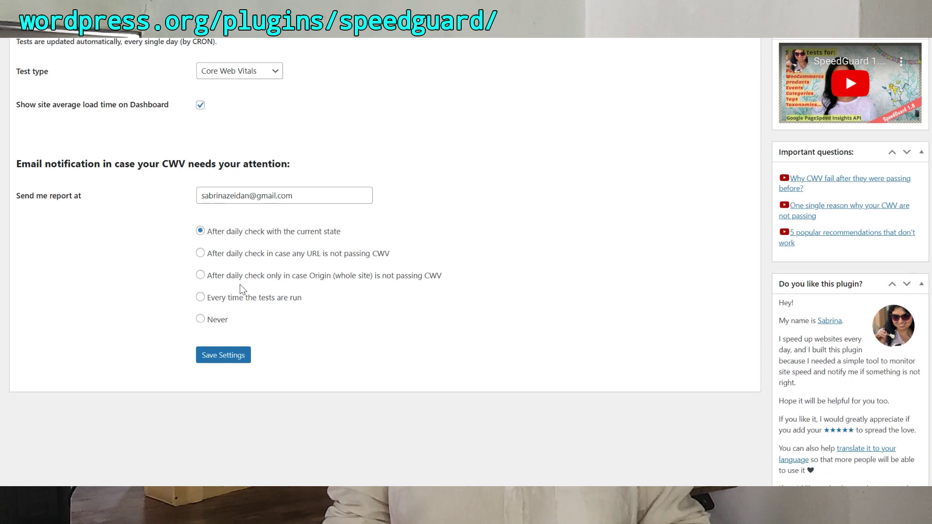
click(200, 231)
click(200, 253)
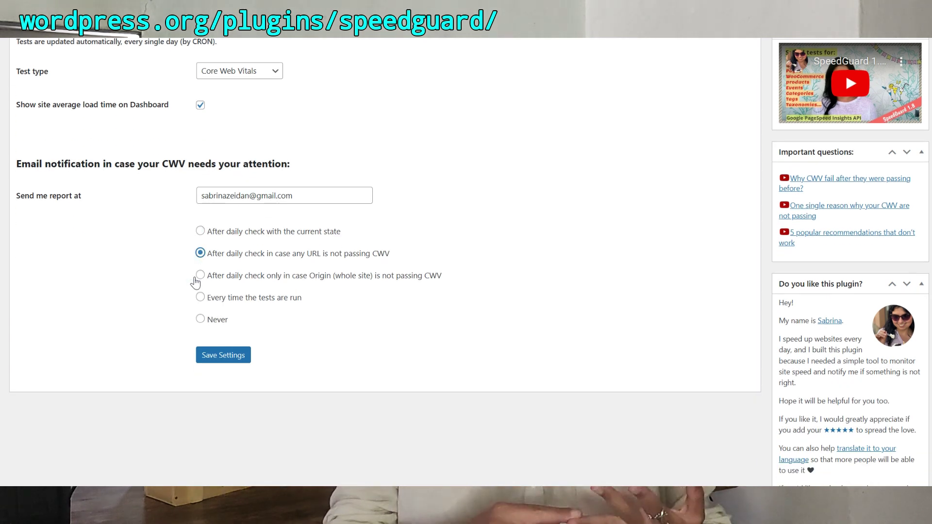
click(201, 276)
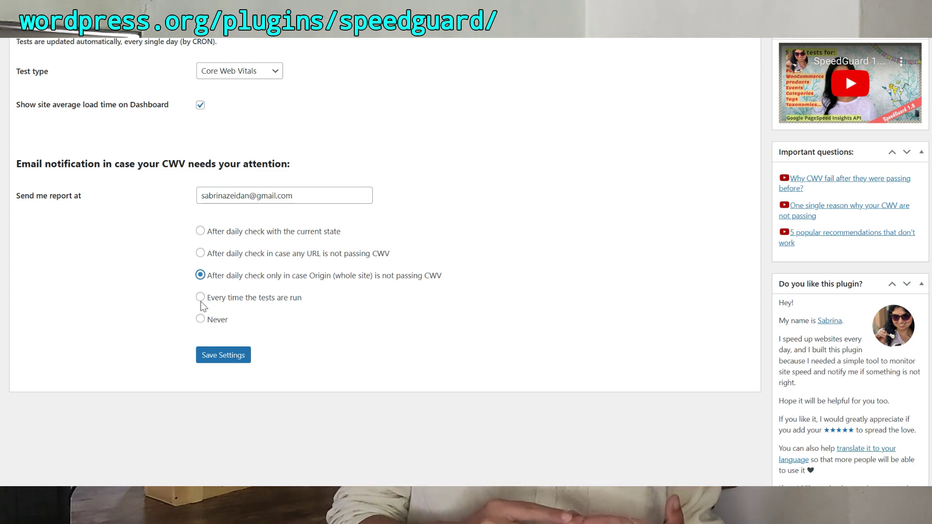
click(201, 297)
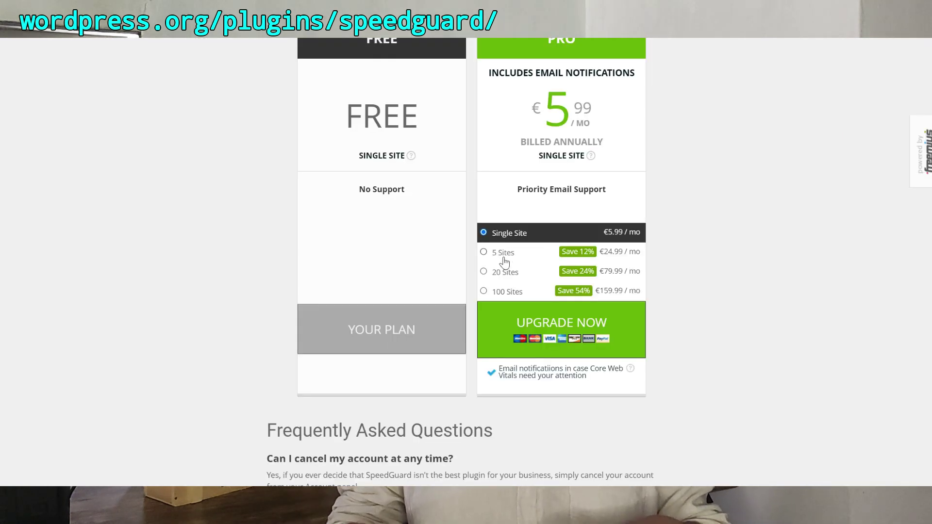
Step: Compare Pro plan prices for 5, 20 and 100 sites, ending at €159.99/month
click(504, 261)
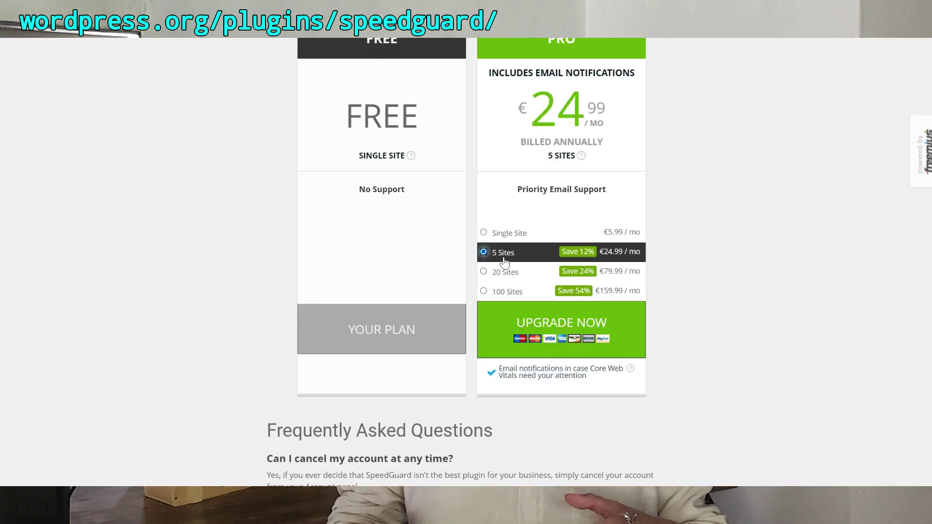
click(506, 276)
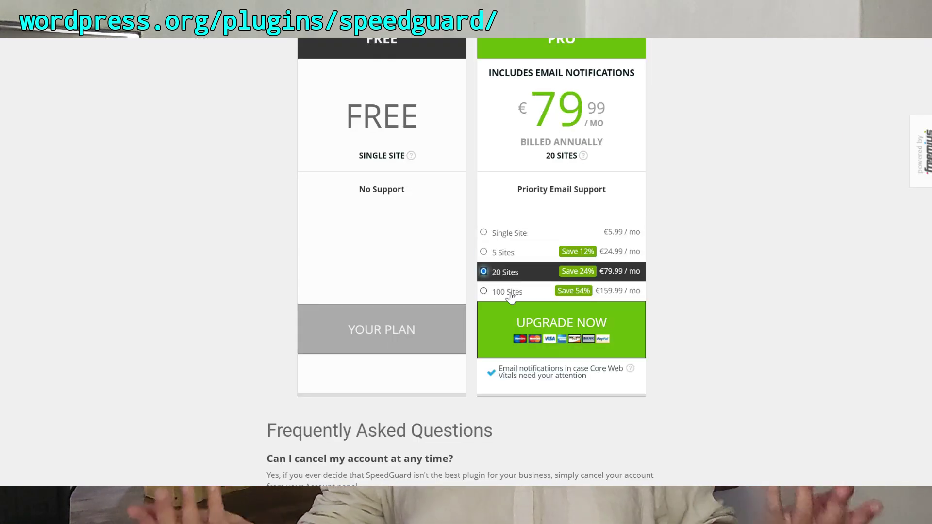
click(510, 292)
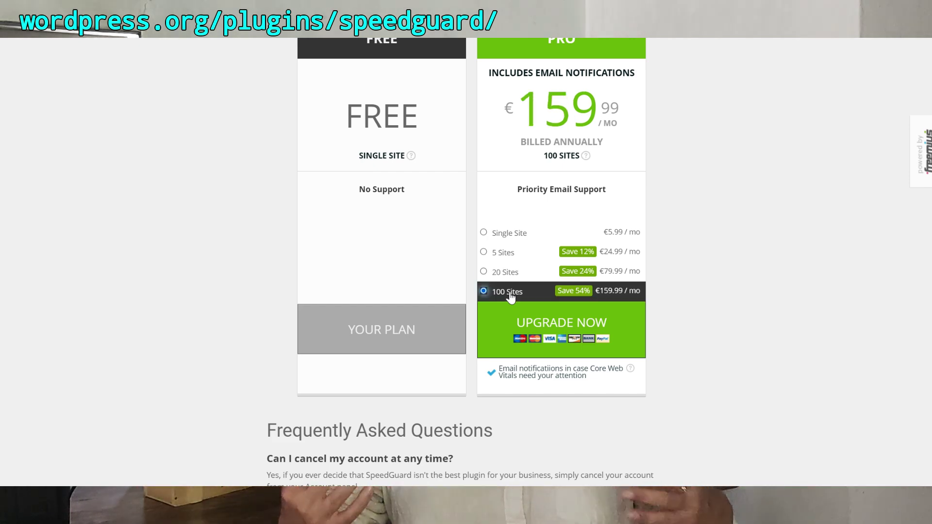